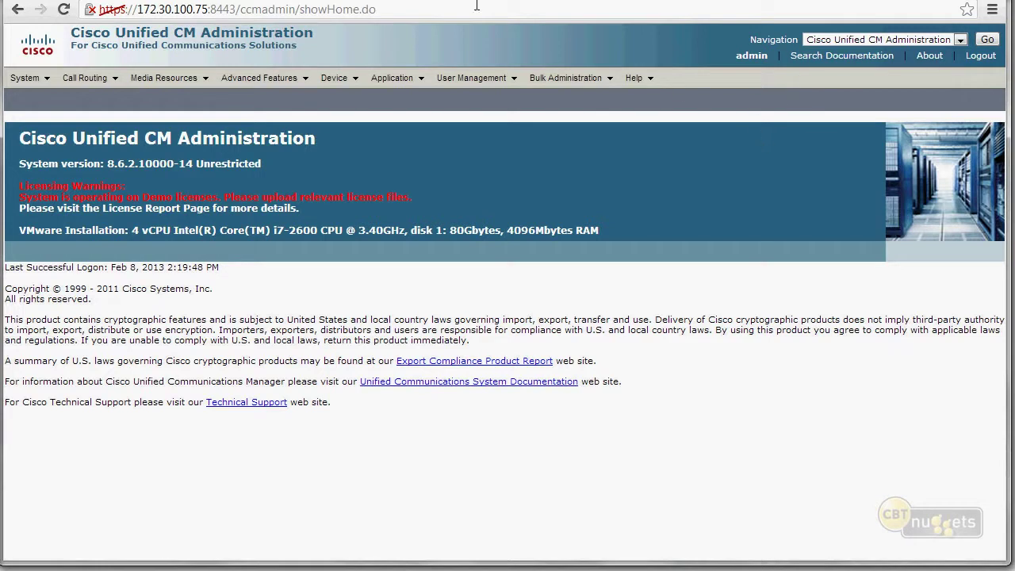
Open System > Licensing > License Unit Calculator and scroll through the per-device unit list.
{"action": "mouse_move", "coordinate": [28, 84]}
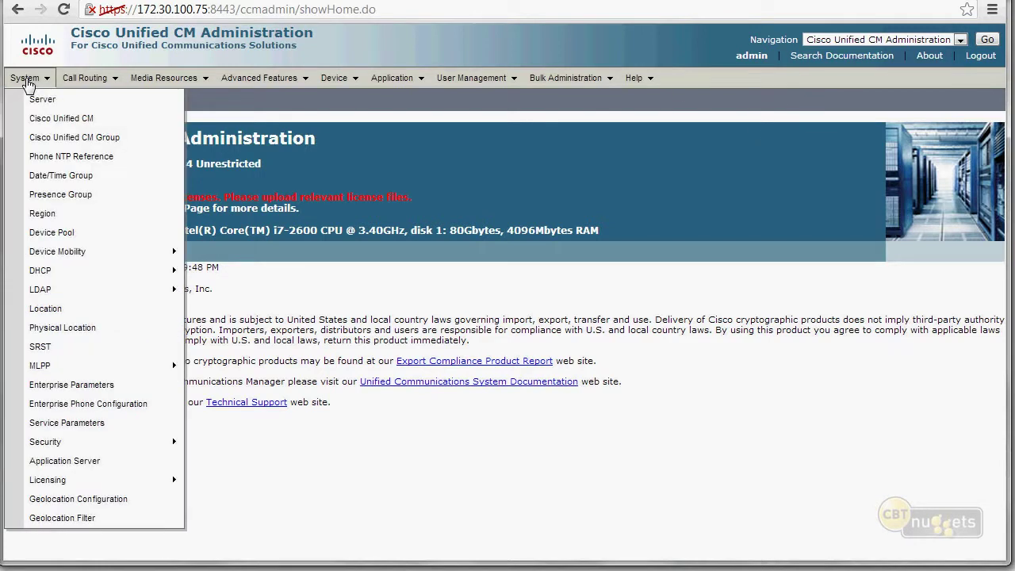
{"action": "mouse_move", "coordinate": [97, 480]}
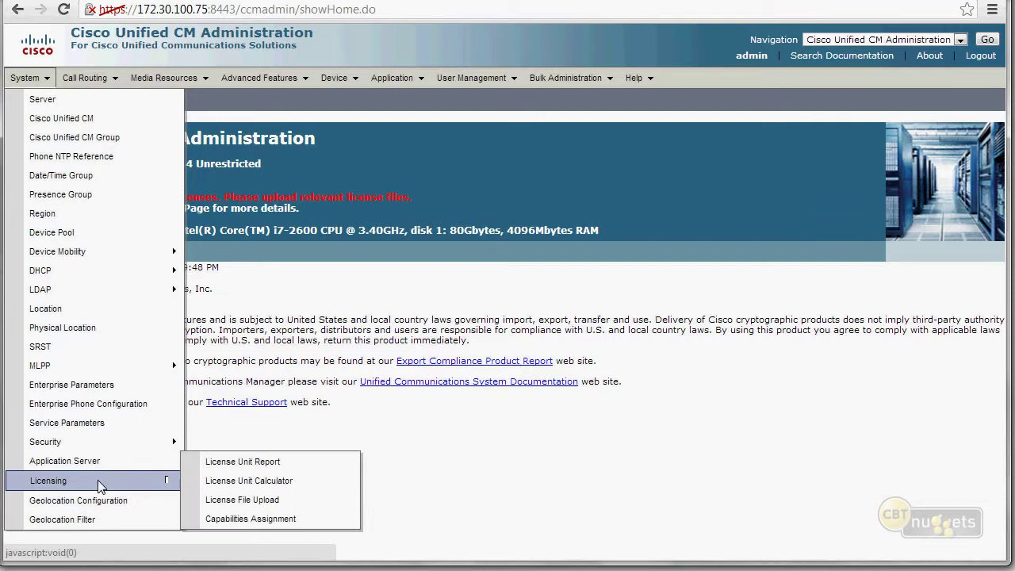
{"action": "left_click", "coordinate": [278, 484]}
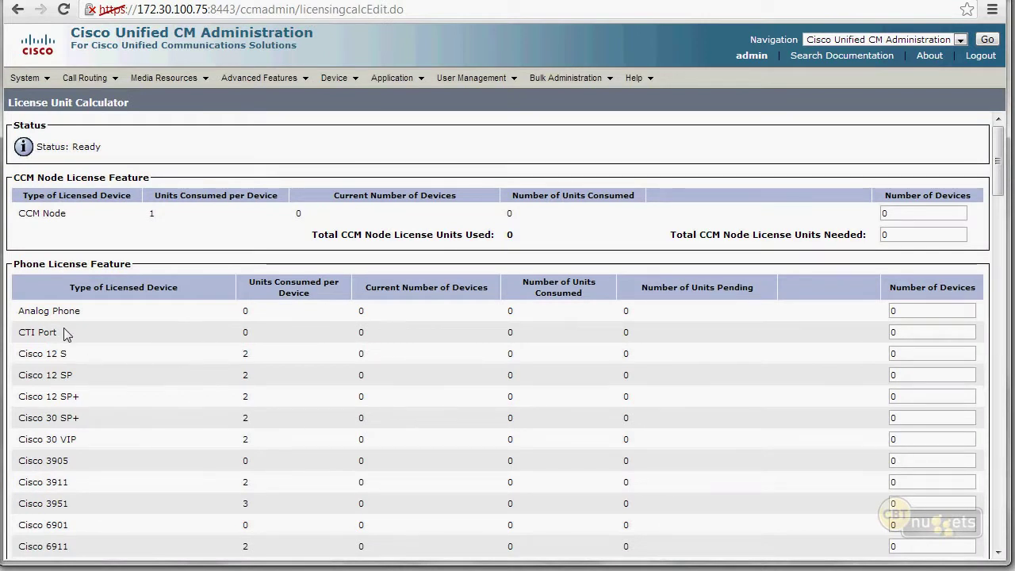
{"action": "scroll", "coordinate": [66, 339], "scroll_direction": "down", "scroll_amount": 2}
{"action": "scroll", "coordinate": [68, 341], "scroll_direction": "down", "scroll_amount": 1}
{"action": "scroll", "coordinate": [83, 348], "scroll_direction": "down", "scroll_amount": 2}
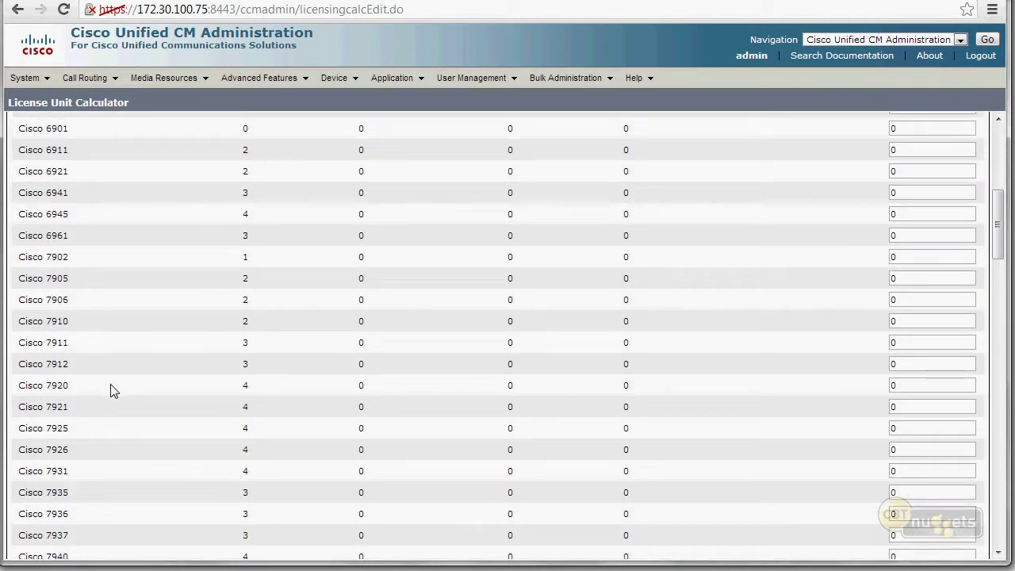
{"action": "scroll", "coordinate": [97, 390], "scroll_direction": "down", "scroll_amount": 2}
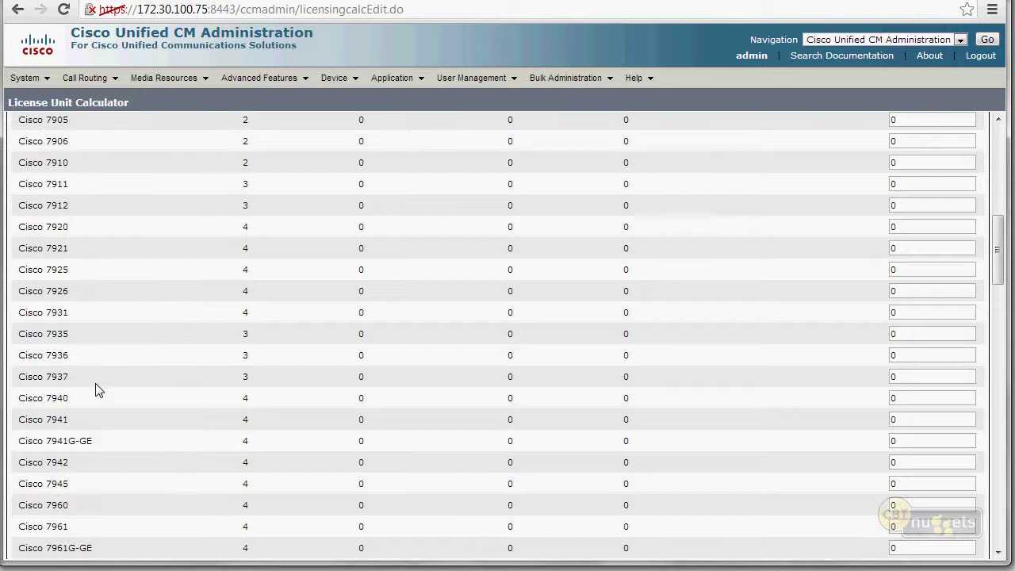
{"action": "scroll", "coordinate": [96, 390], "scroll_direction": "down", "scroll_amount": 2}
{"action": "scroll", "coordinate": [96, 390], "scroll_direction": "down", "scroll_amount": 1}
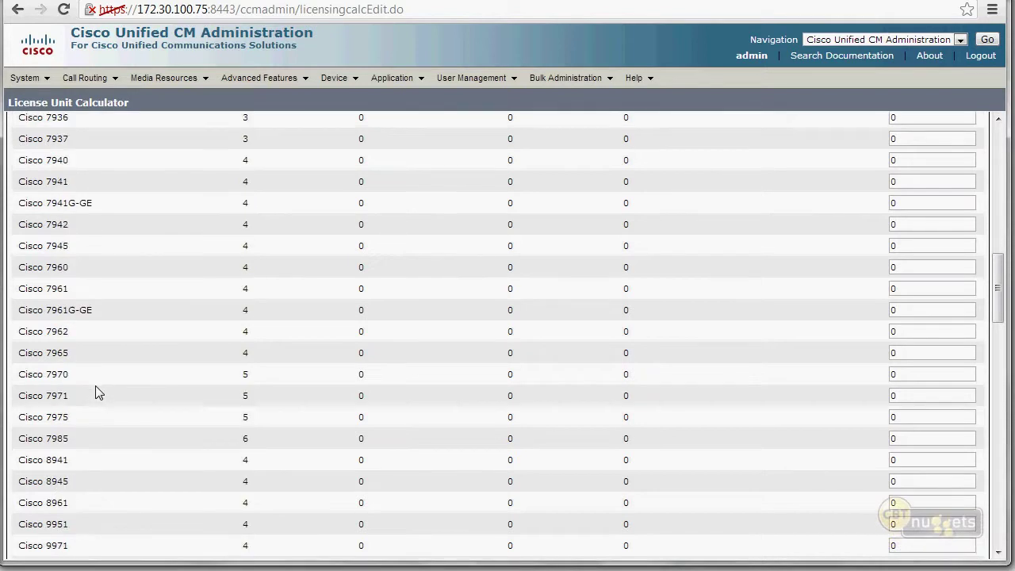
{"action": "scroll", "coordinate": [150, 409], "scroll_direction": "up", "scroll_amount": 10}
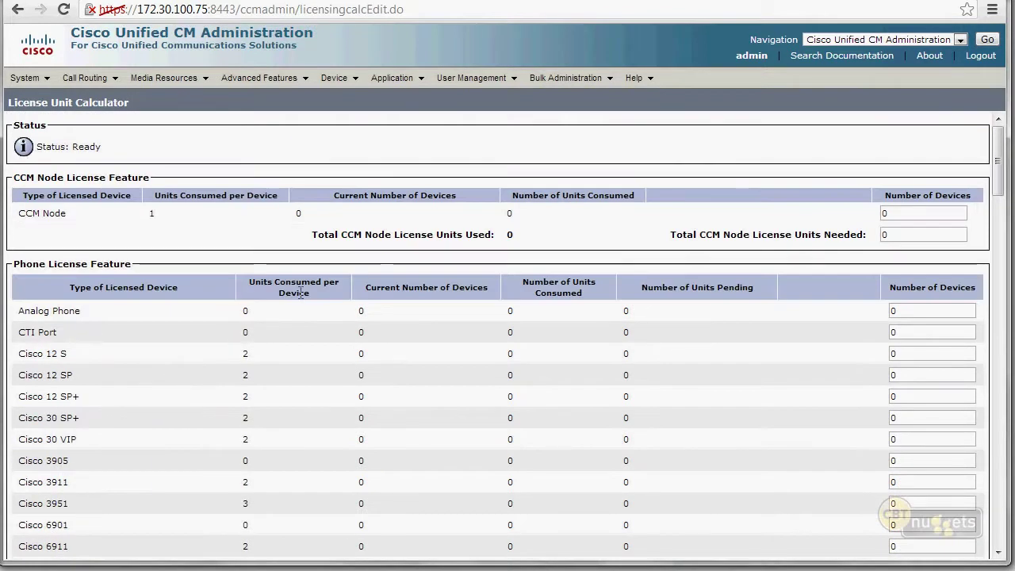
{"action": "left_click_drag", "start_coordinate": [304, 293], "coordinate": [249, 287]}
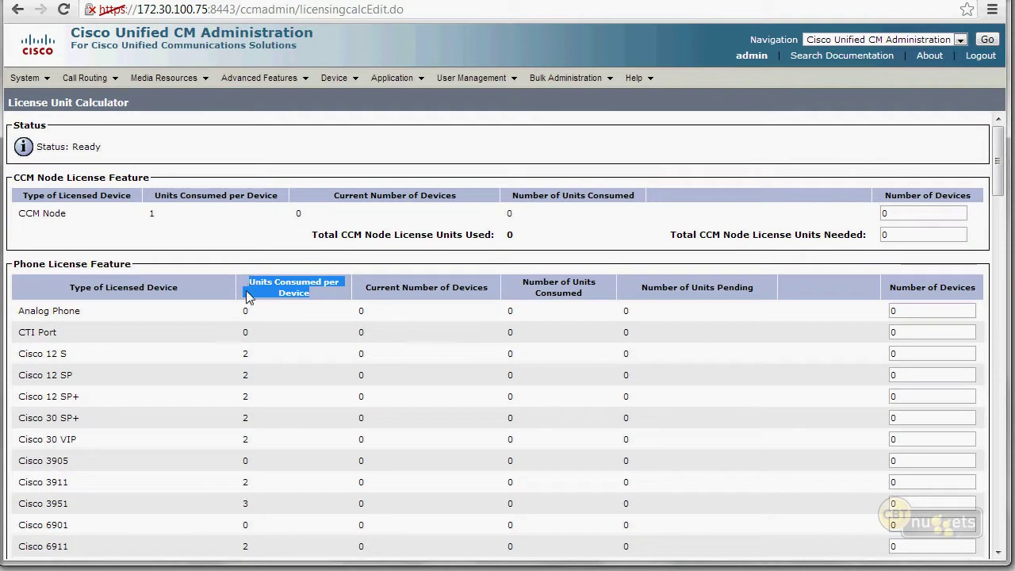
{"action": "scroll", "coordinate": [179, 386], "scroll_direction": "down", "scroll_amount": 1}
{"action": "scroll", "coordinate": [163, 388], "scroll_direction": "down", "scroll_amount": 3}
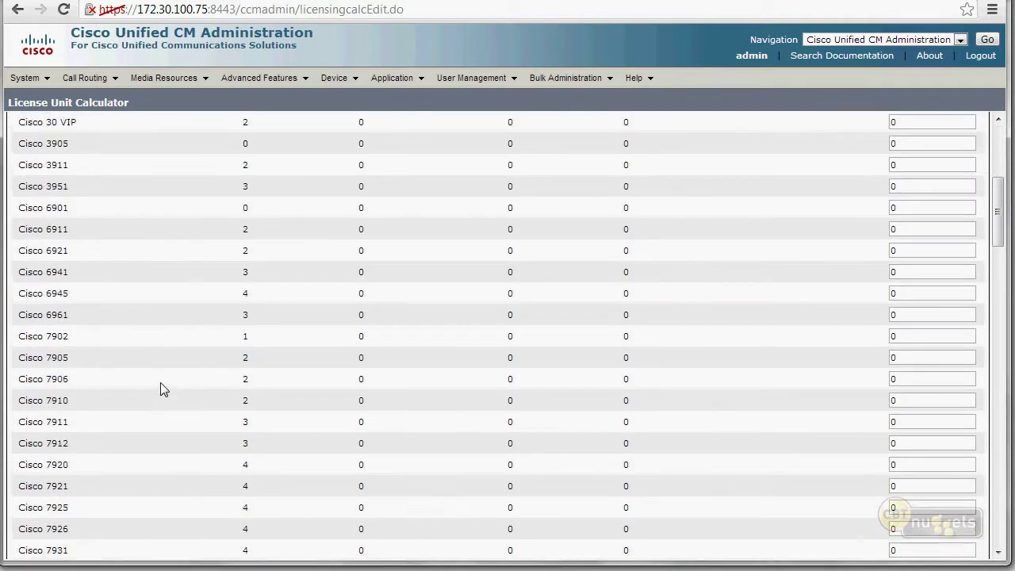
{"action": "left_click_drag", "start_coordinate": [70, 337], "coordinate": [43, 336]}
{"action": "double_click", "coordinate": [246, 337]}
{"action": "double_click", "coordinate": [60, 357]}
{"action": "double_click", "coordinate": [61, 378]}
{"action": "triple_click", "coordinate": [63, 400]}
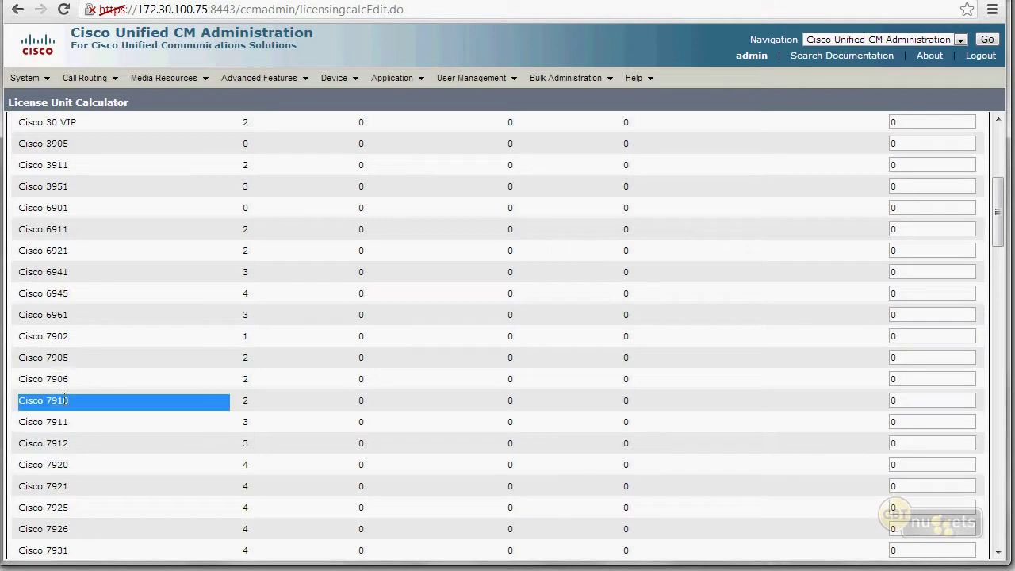
{"action": "left_click", "coordinate": [71, 426]}
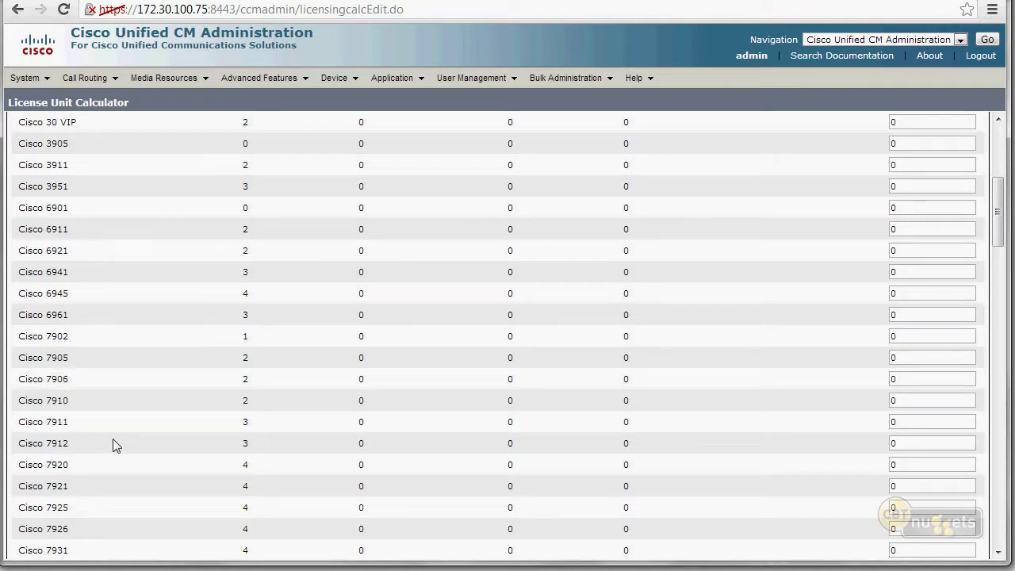
{"action": "scroll", "coordinate": [181, 476], "scroll_direction": "down", "scroll_amount": 2}
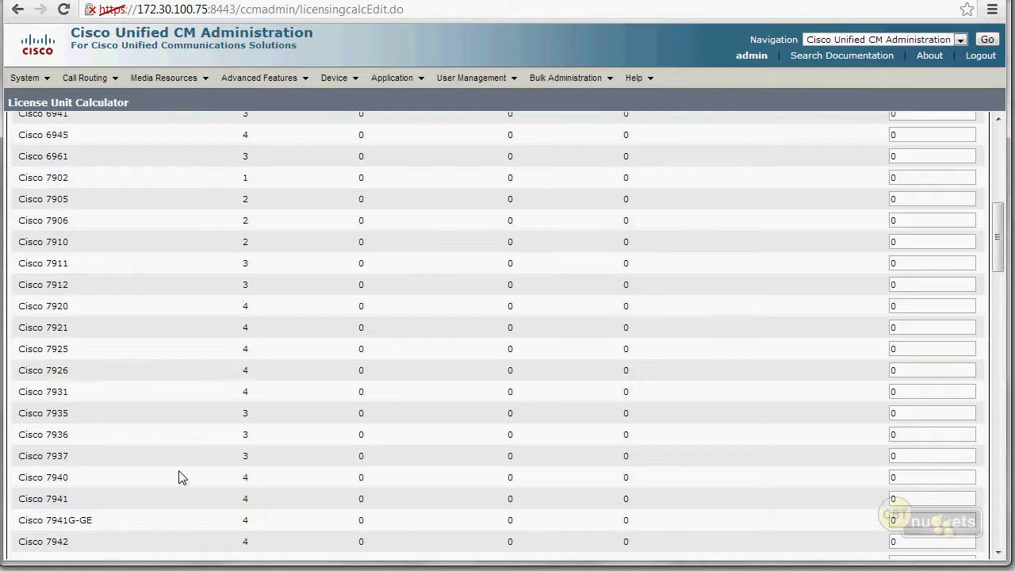
{"action": "double_click", "coordinate": [62, 477]}
{"action": "double_click", "coordinate": [64, 498]}
{"action": "left_click", "coordinate": [71, 520]}
{"action": "double_click", "coordinate": [70, 521]}
{"action": "scroll", "coordinate": [220, 547], "scroll_direction": "down", "scroll_amount": 2}
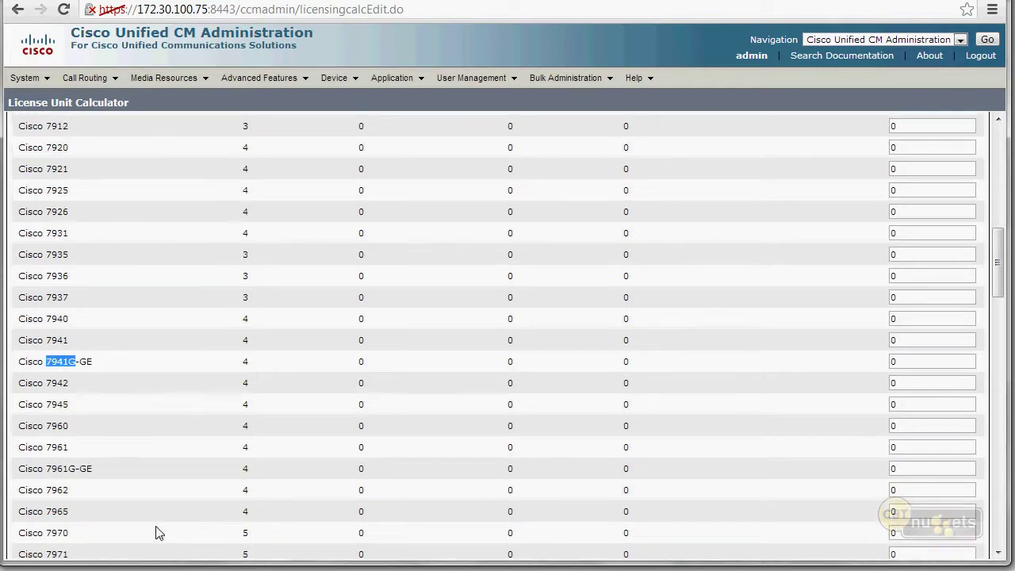
{"action": "double_click", "coordinate": [62, 426]}
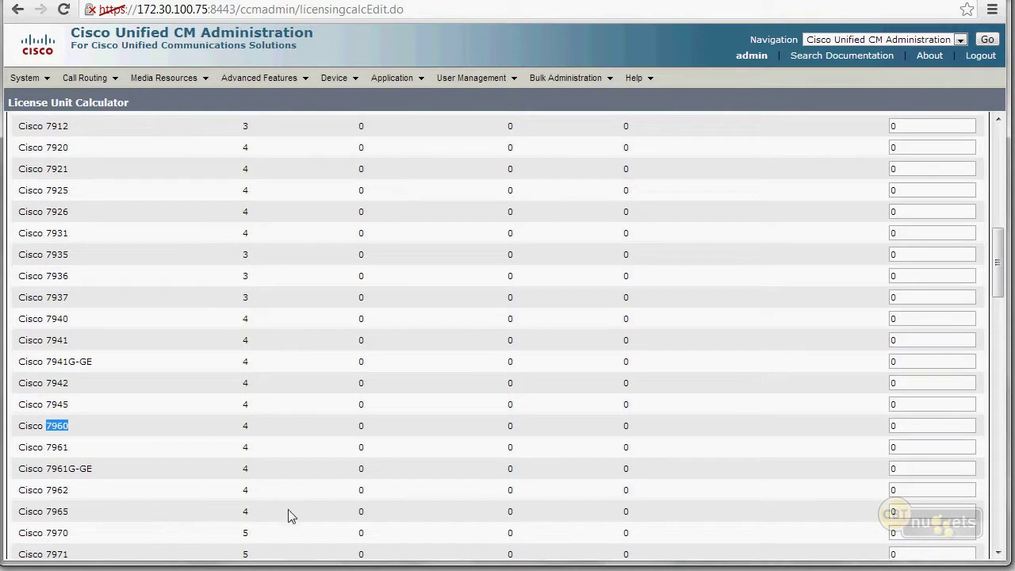
{"action": "double_click", "coordinate": [245, 426]}
Open the License Unit Report from System > Licensing.
{"action": "left_click_drag", "start_coordinate": [998, 254], "coordinate": [978, 139]}
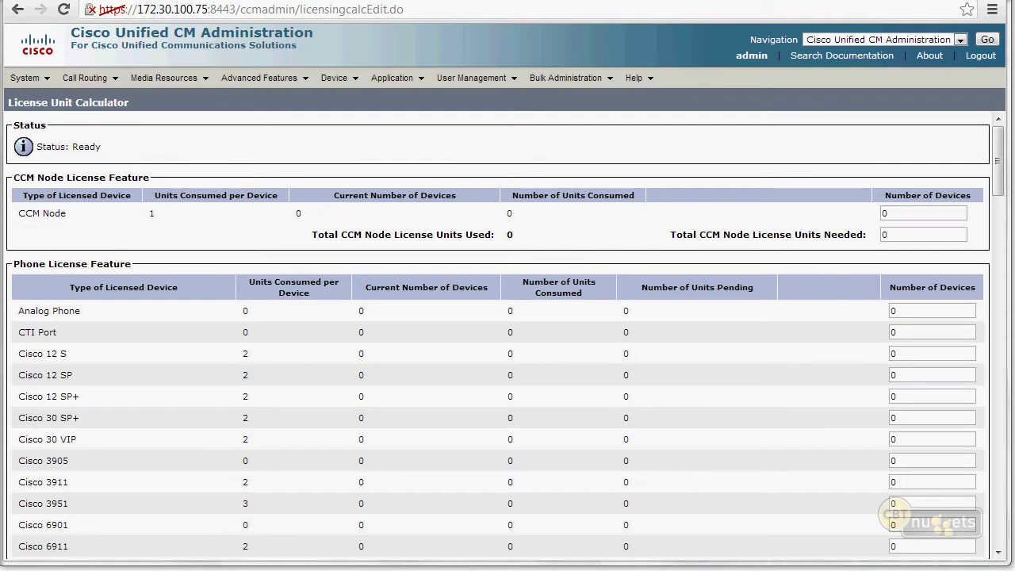
{"action": "left_click", "coordinate": [25, 78]}
{"action": "mouse_move", "coordinate": [118, 479]}
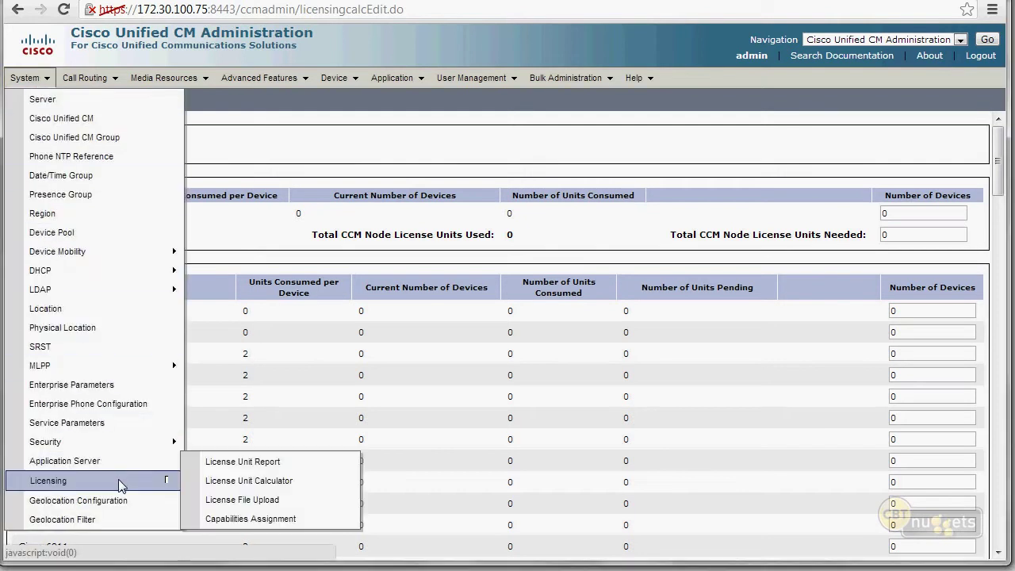
{"action": "left_click", "coordinate": [254, 462]}
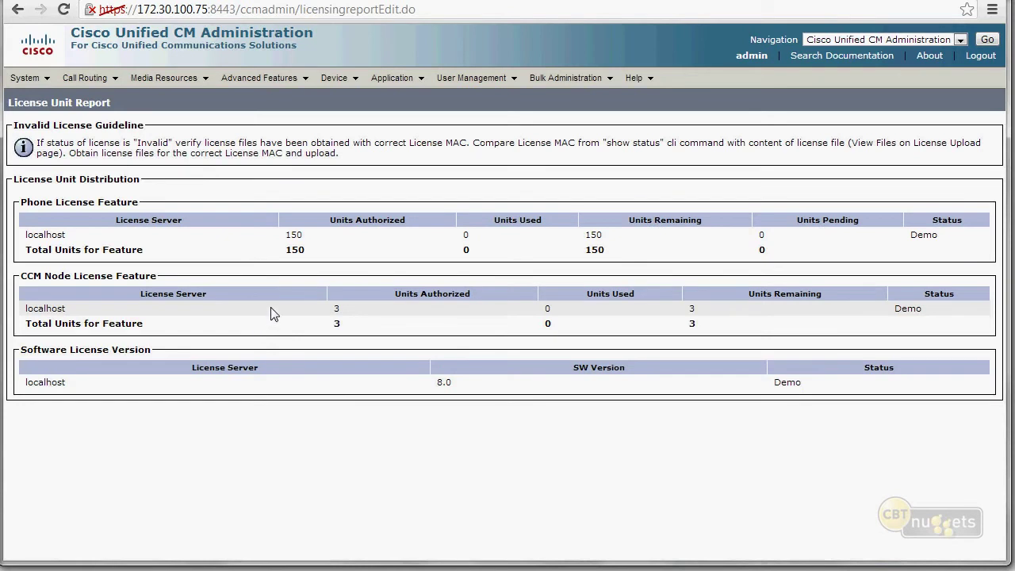
Divide the 150 phone license units by 4 in Windows Calculator, then close it.
{"action": "double_click", "coordinate": [297, 249]}
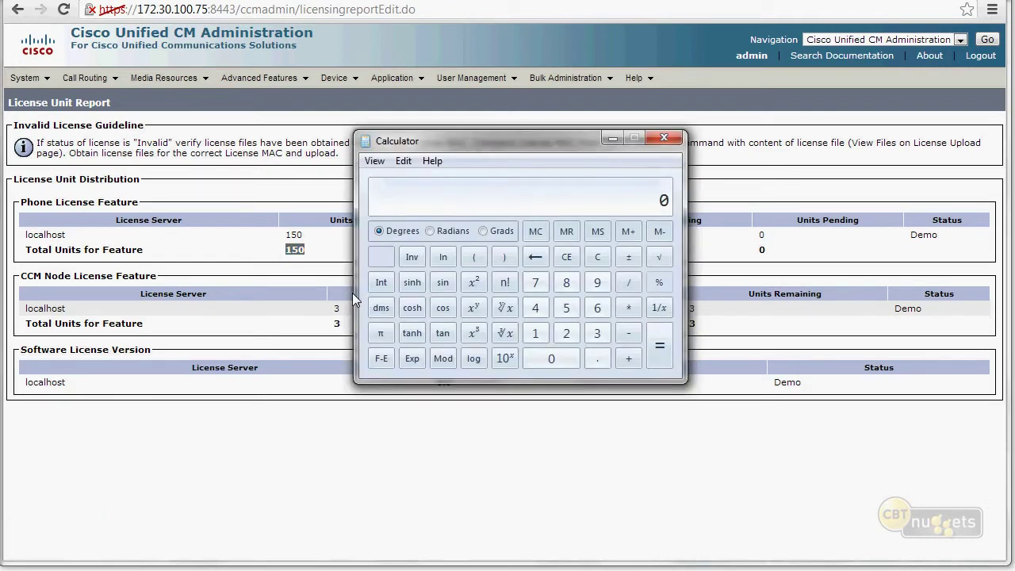
{"action": "type", "text": "150/4"}
{"action": "key", "text": "Return"}
{"action": "left_click", "coordinate": [665, 137]}
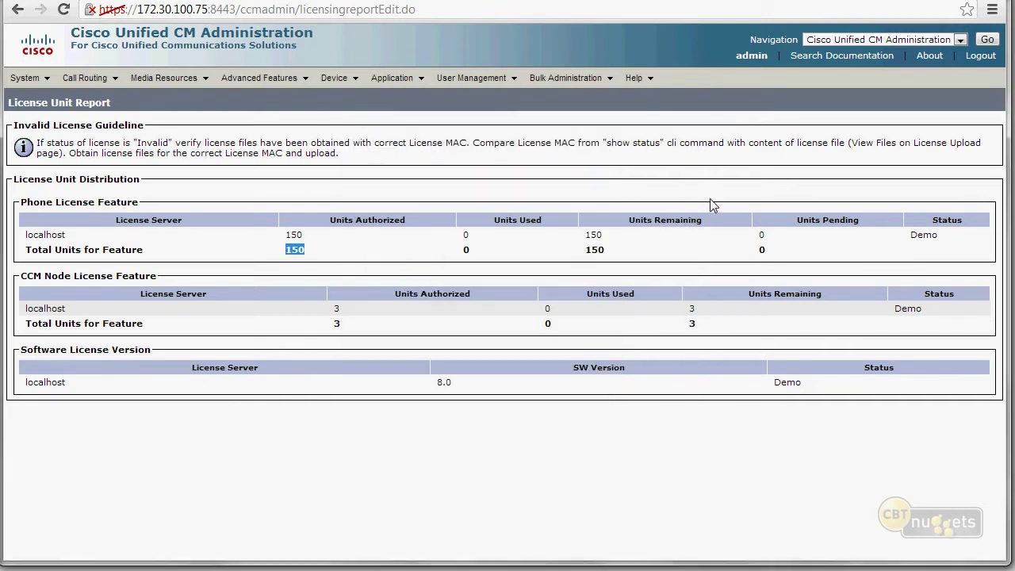
{"action": "left_click", "coordinate": [339, 311]}
{"action": "double_click", "coordinate": [338, 309]}
{"action": "left_click", "coordinate": [30, 281]}
{"action": "double_click", "coordinate": [908, 308]}
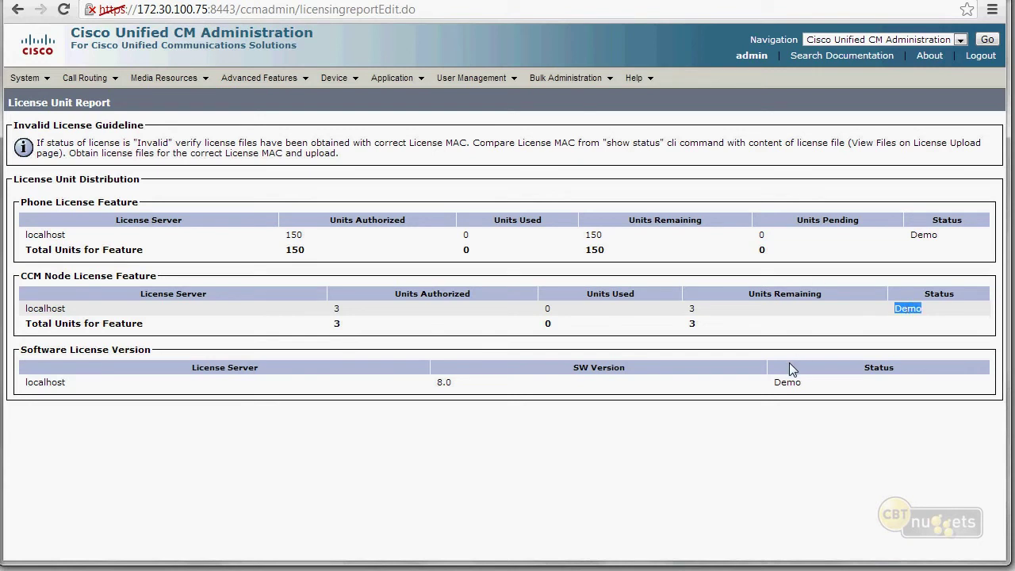